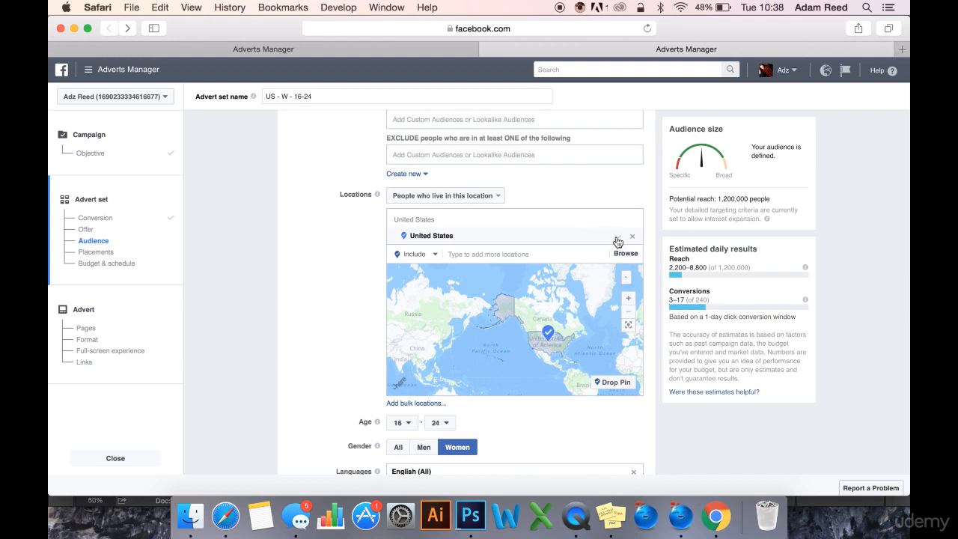
Restrict the United States location to cities only and remove it from the audience's locations.
scroll(357, 266, down, 1)
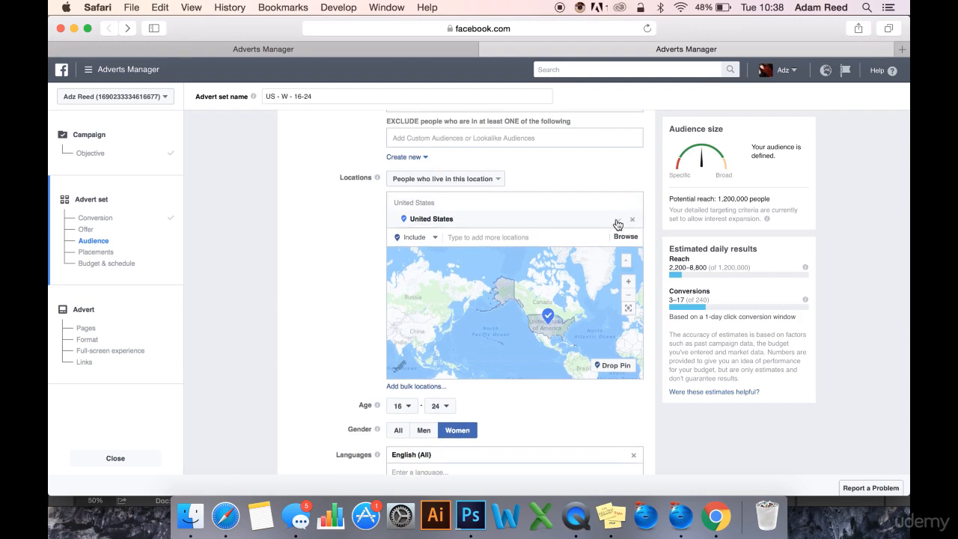
click(618, 222)
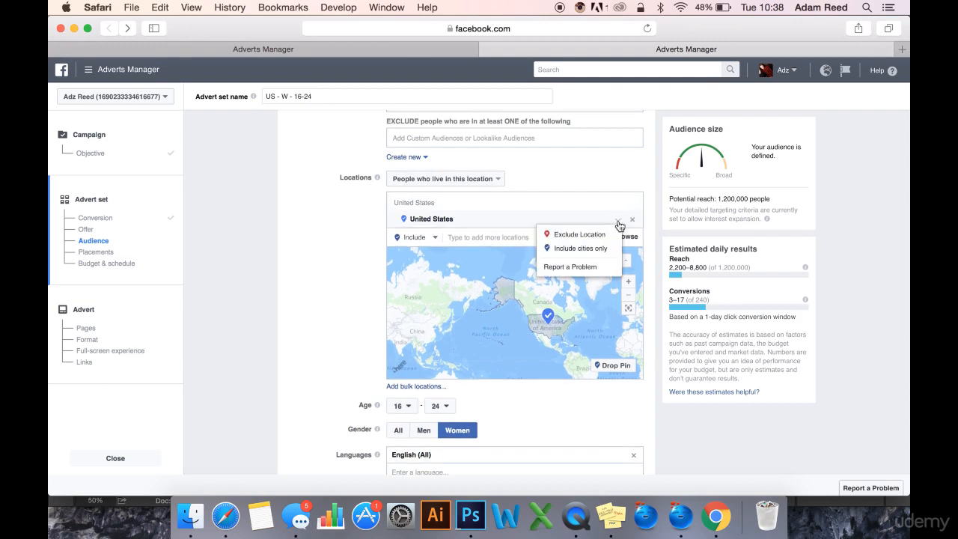
click(623, 222)
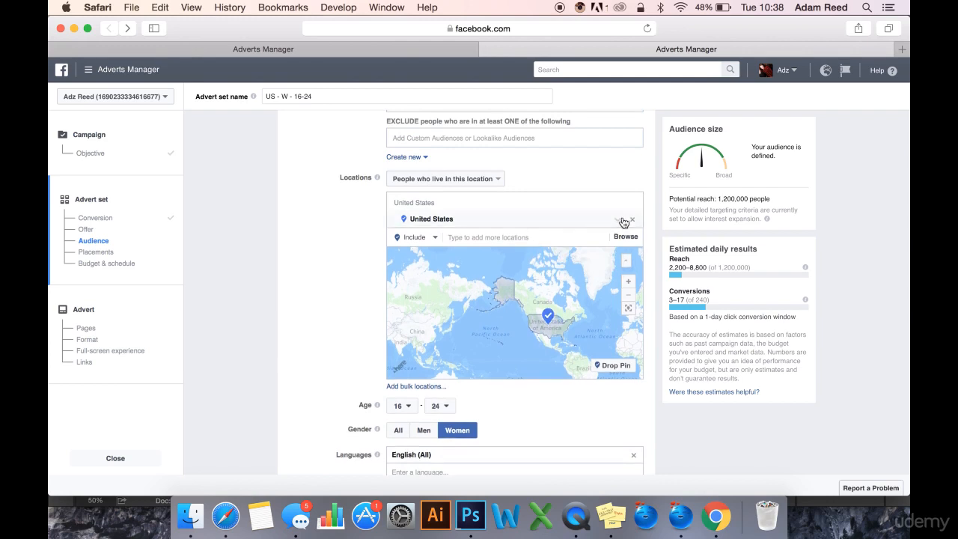
click(621, 223)
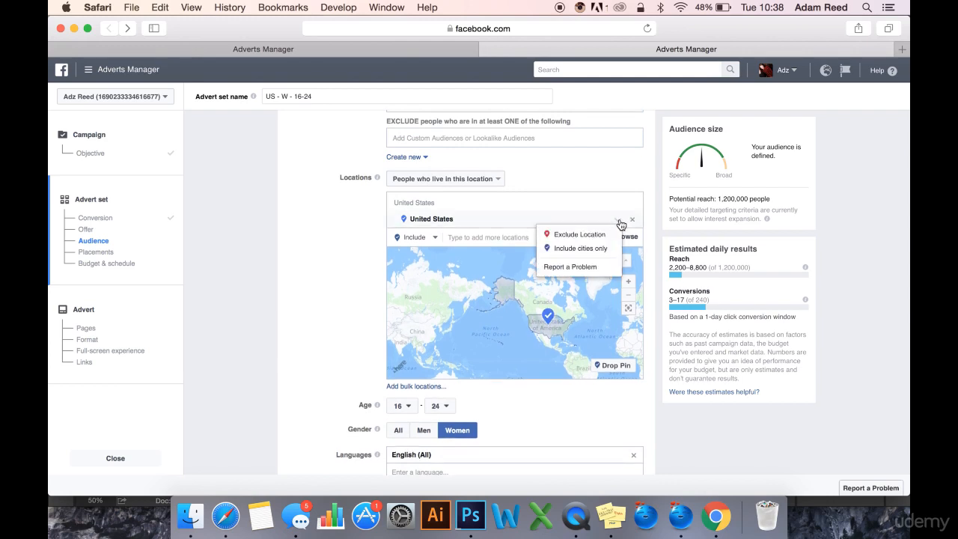
click(582, 251)
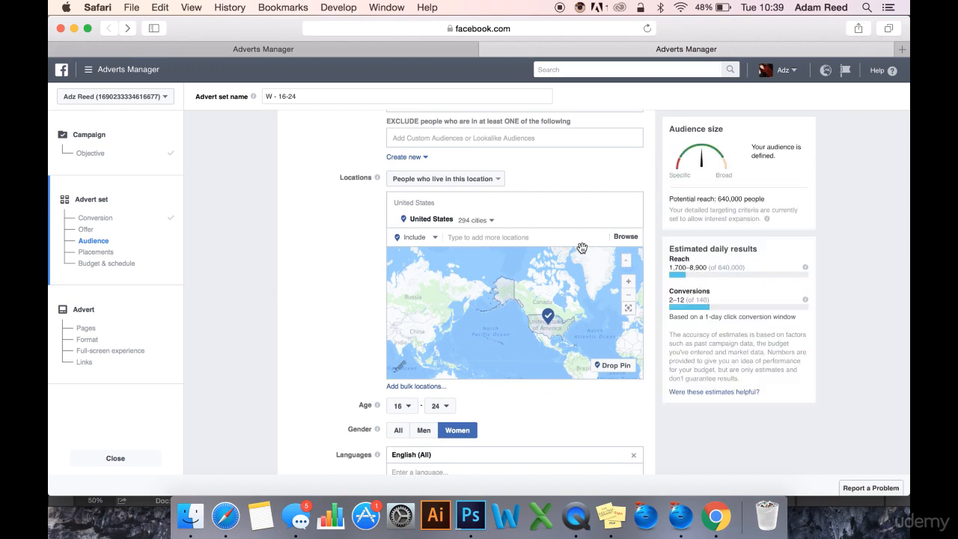
drag(743, 200, 716, 201)
click(732, 198)
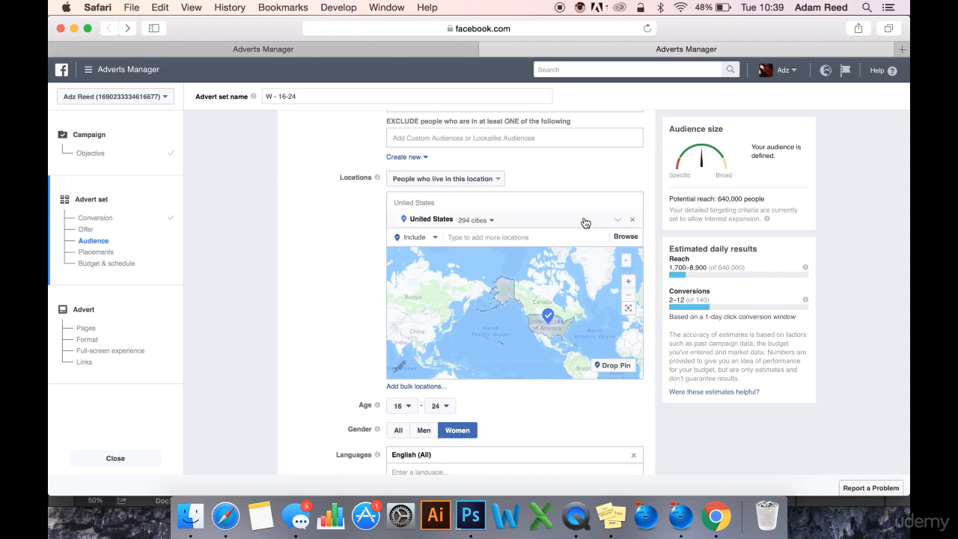
click(633, 222)
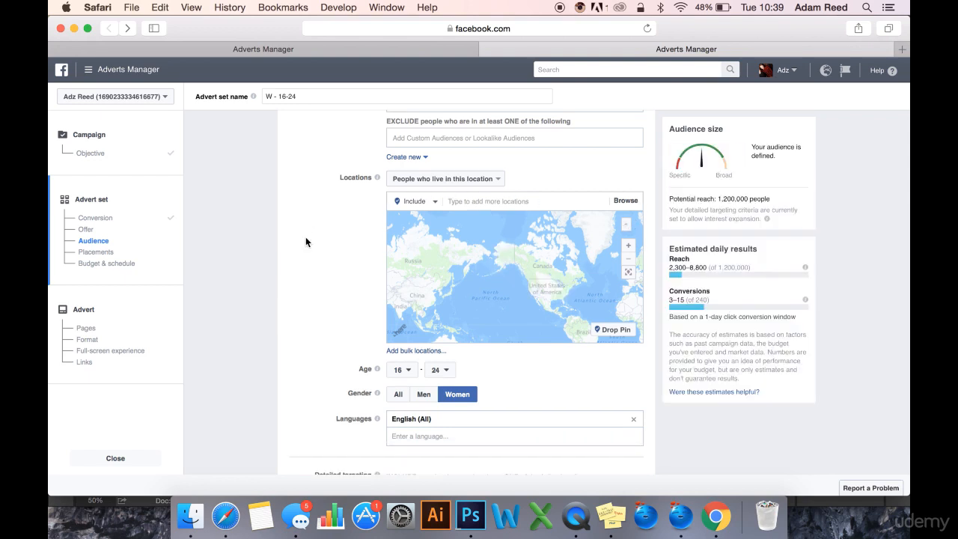
Set the location rule to Exclude and try to add a suggested location for "te".
click(431, 227)
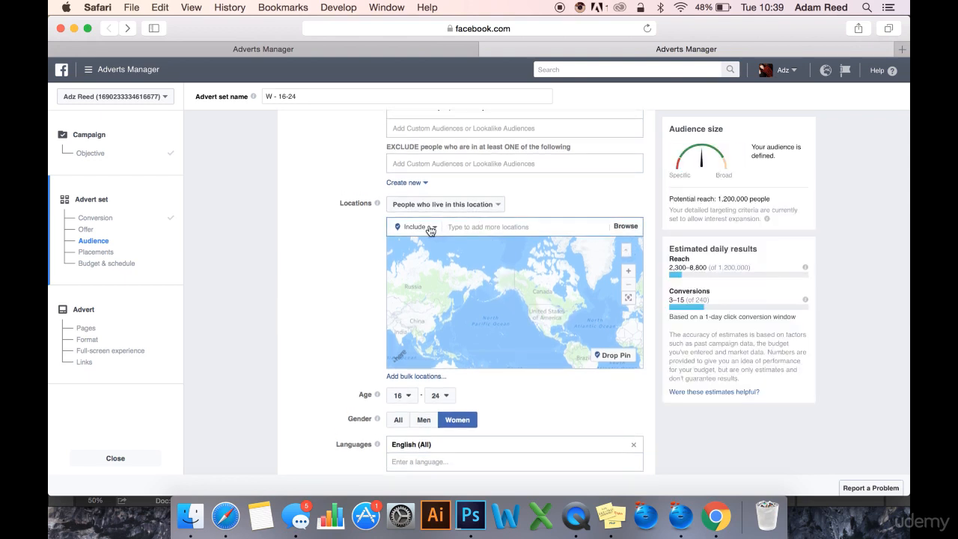
click(417, 267)
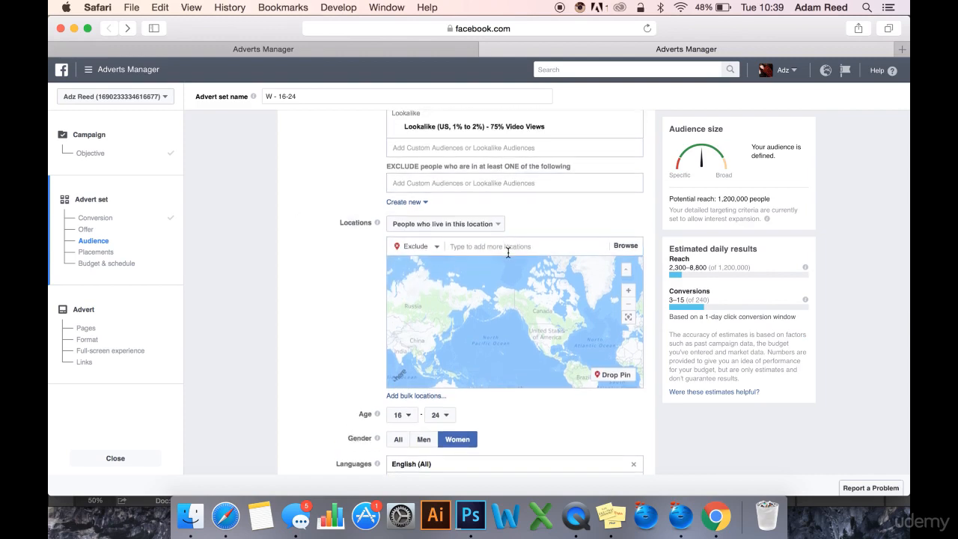
click(512, 248)
scroll(336, 172, up, 2)
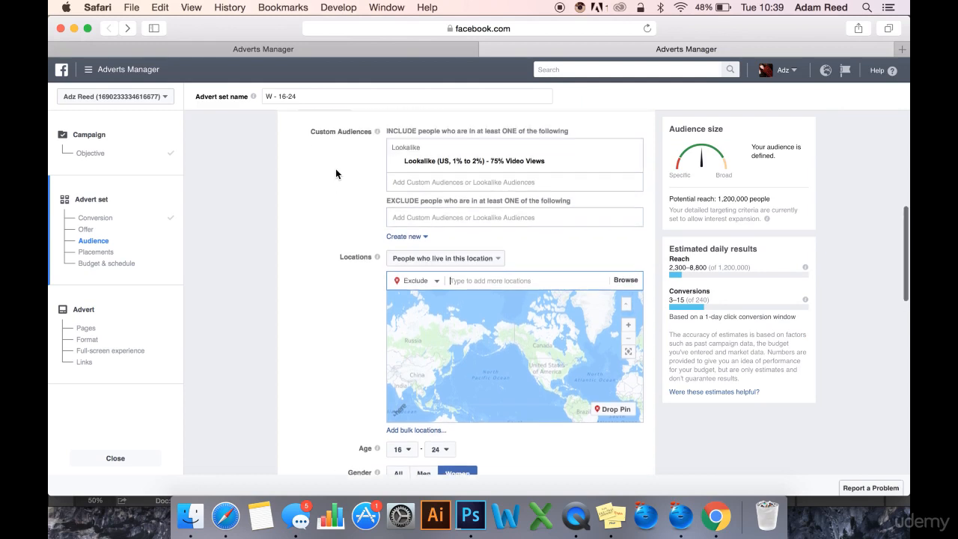
text(te)
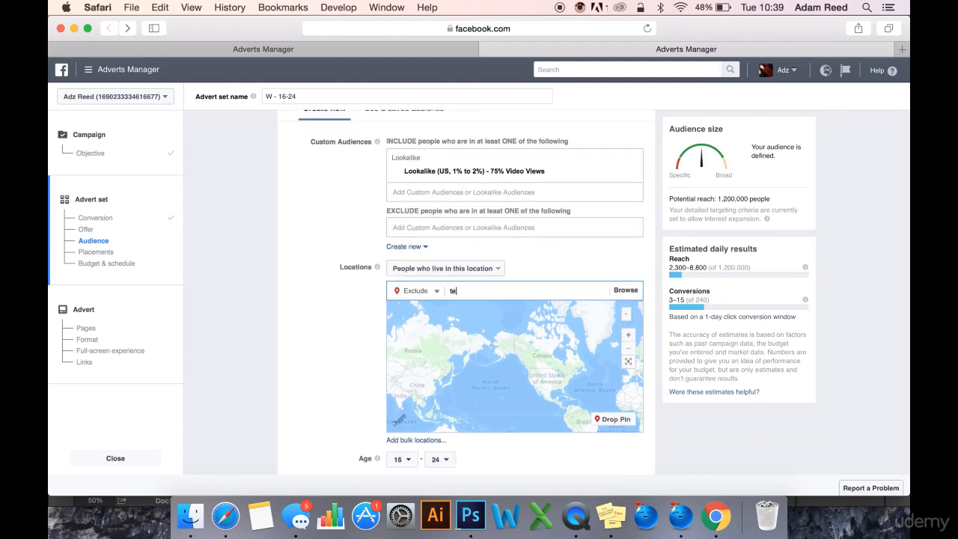
text(a)
key(BackSpace)
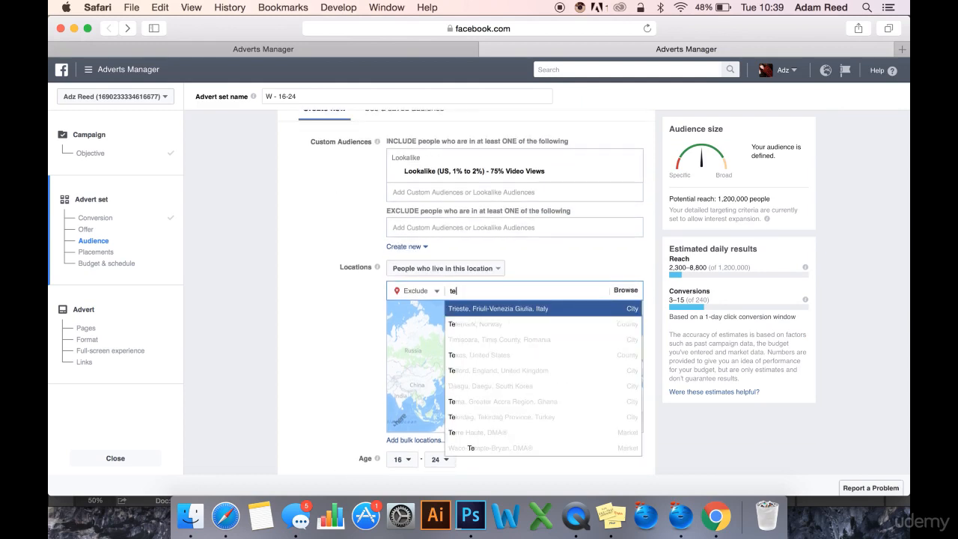
click(486, 312)
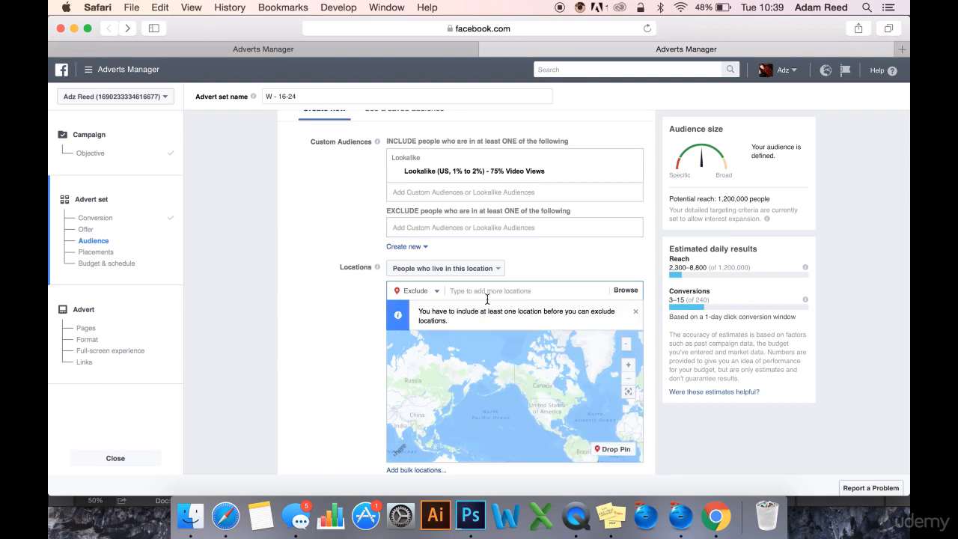
Switch the location rule to Include and add United States as a targeted country.
scroll(359, 316, down, 1)
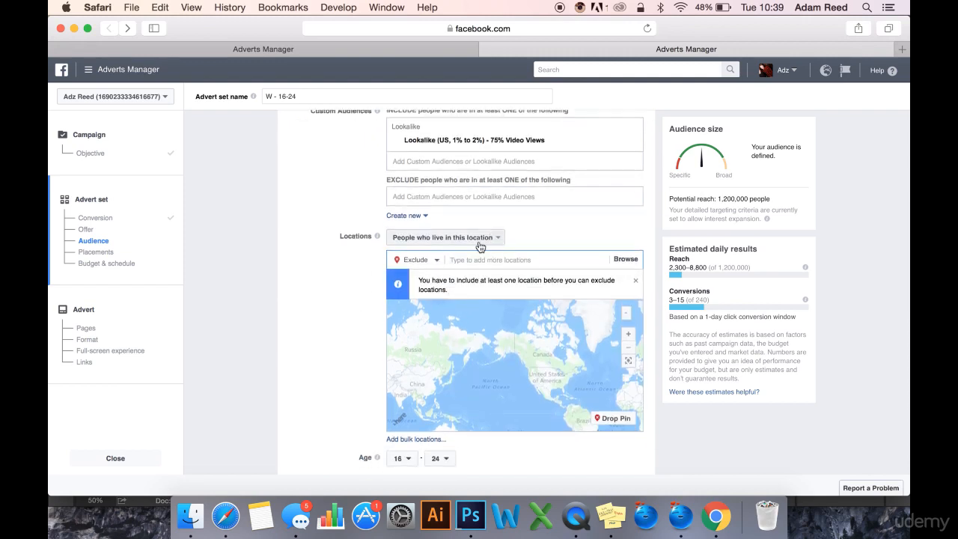
click(417, 260)
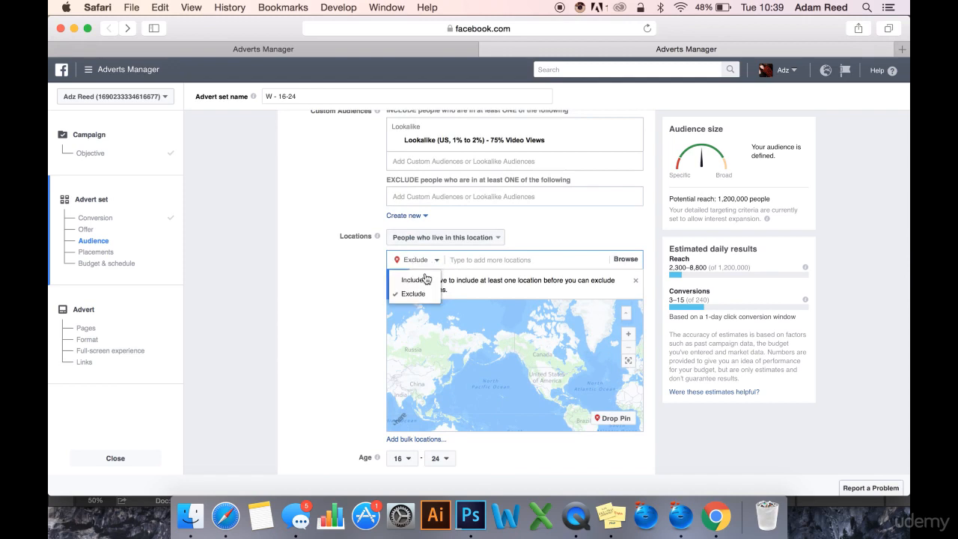
click(415, 279)
click(416, 260)
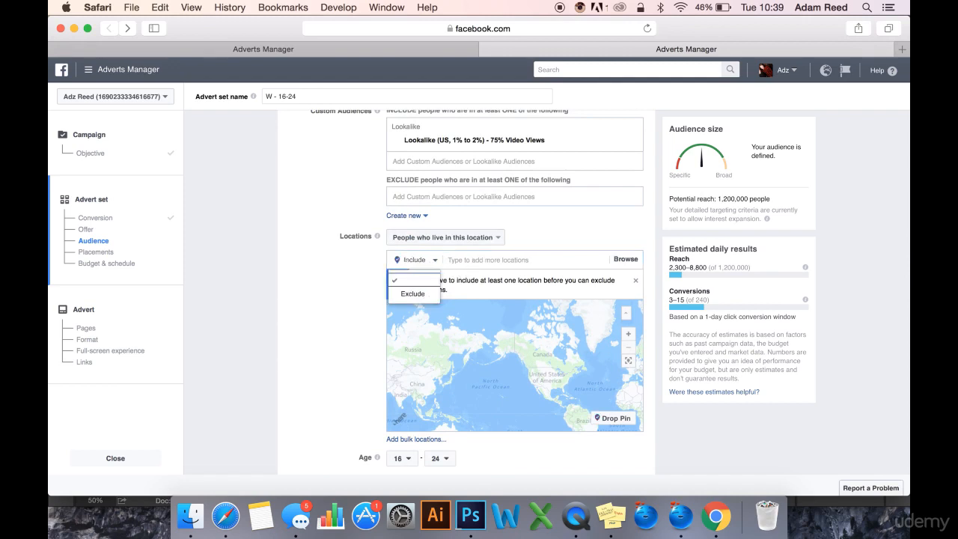
click(492, 260)
text(unit)
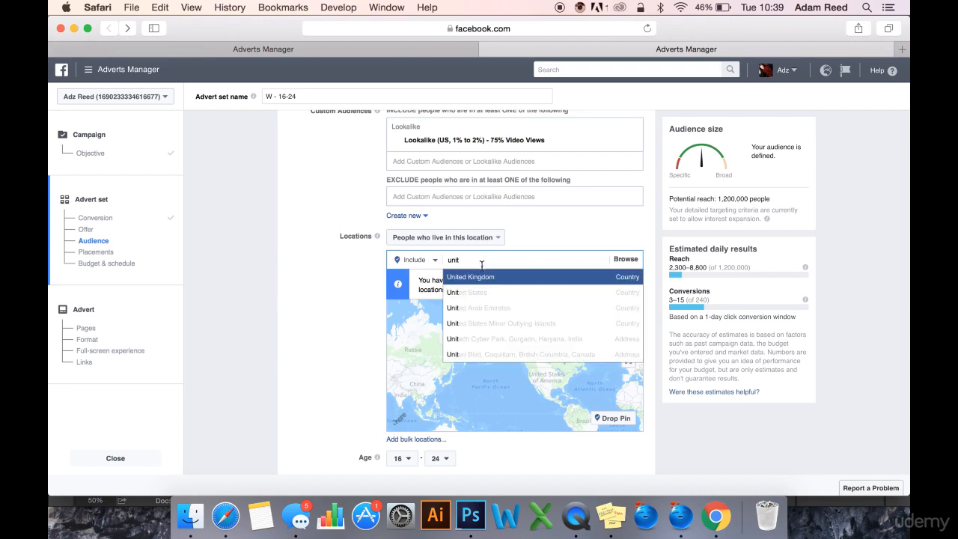
click(477, 294)
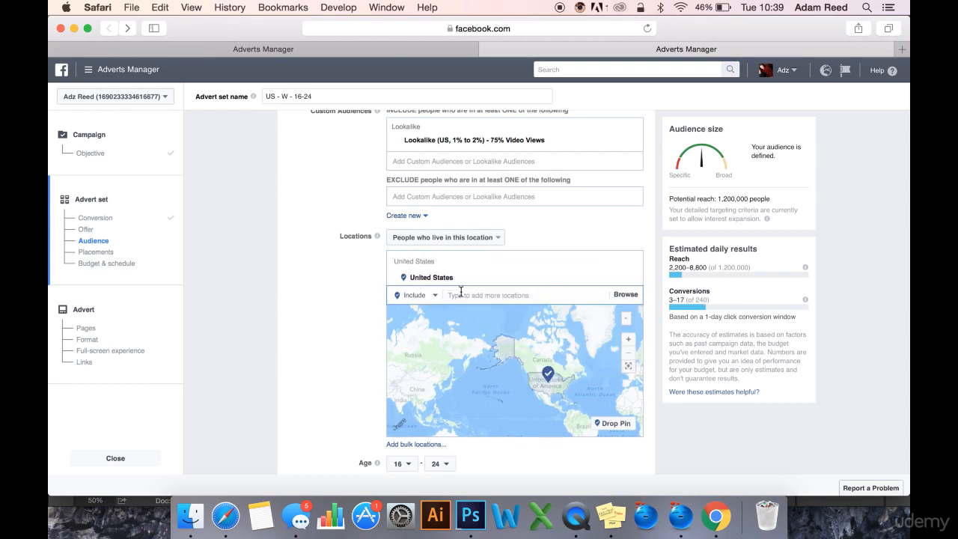
Set the location rule to Exclude and add Texas, United States as an excluded location.
click(416, 295)
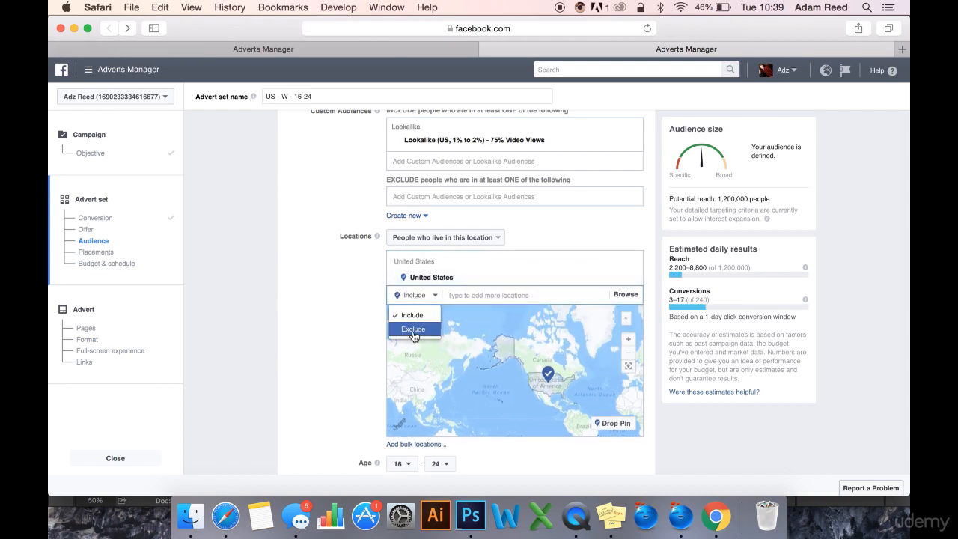
click(414, 331)
click(416, 295)
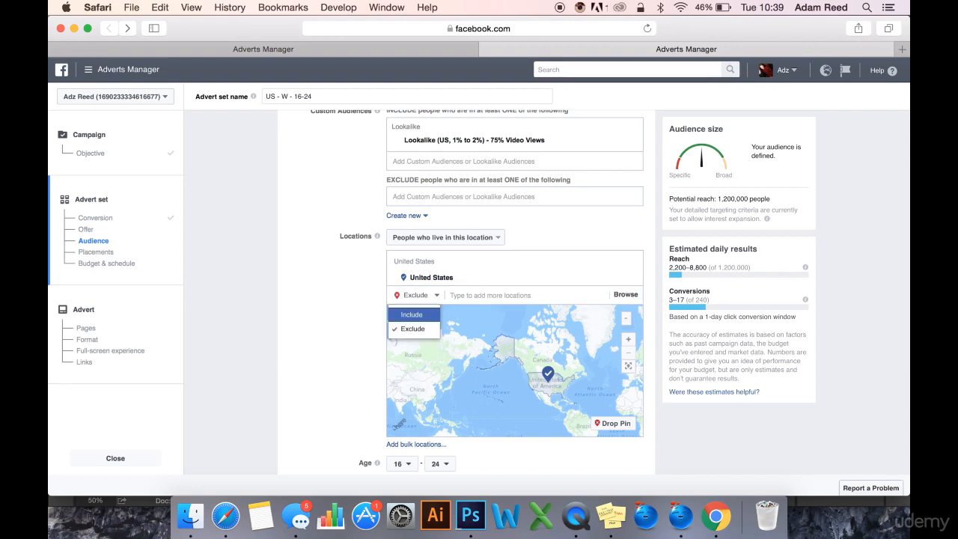
click(480, 296)
text(te)
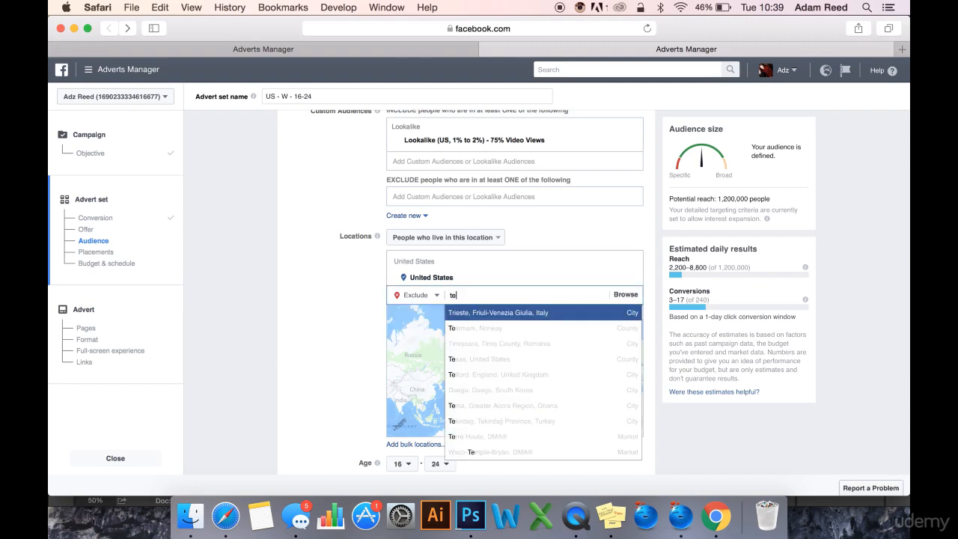
text(xas)
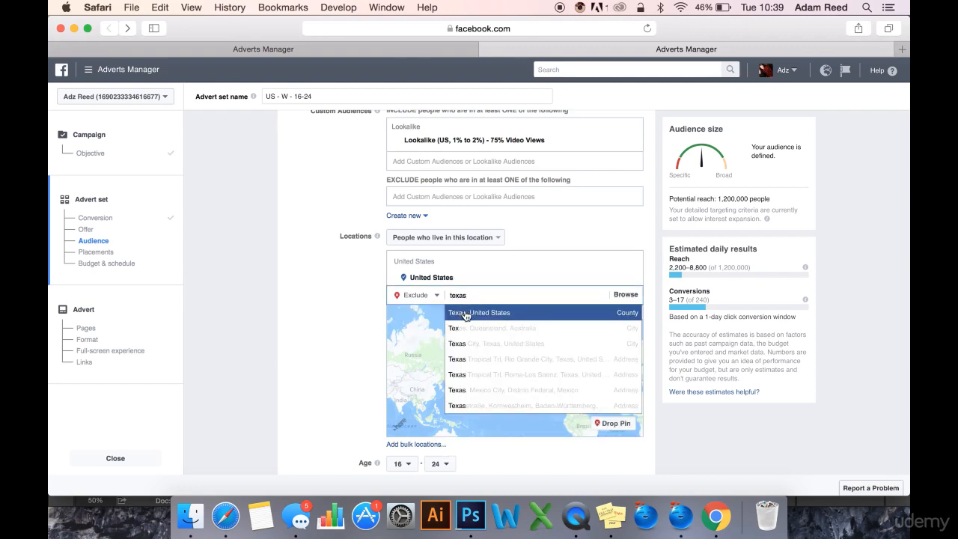
click(465, 315)
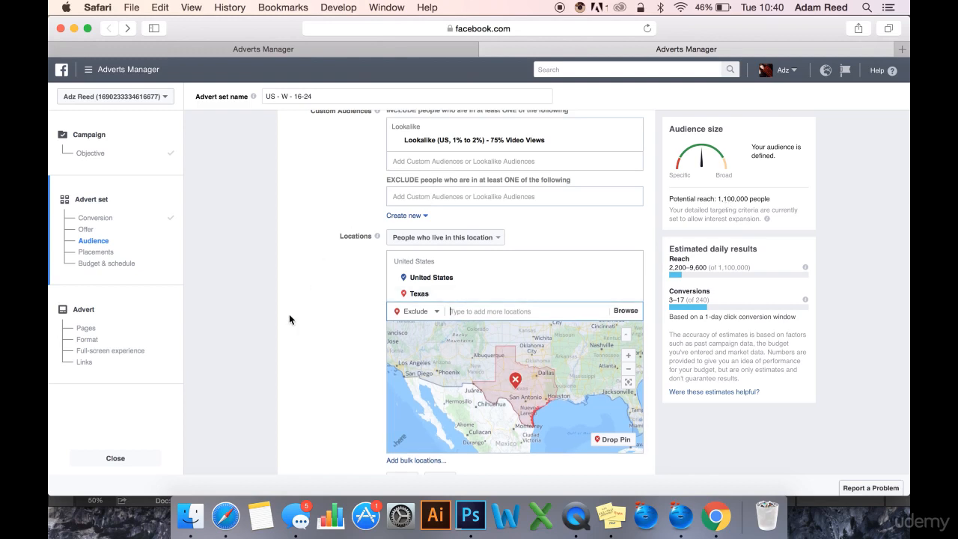
Add Arizona, United States to the excluded locations of the advert set's audience.
scroll(336, 257, up, 3)
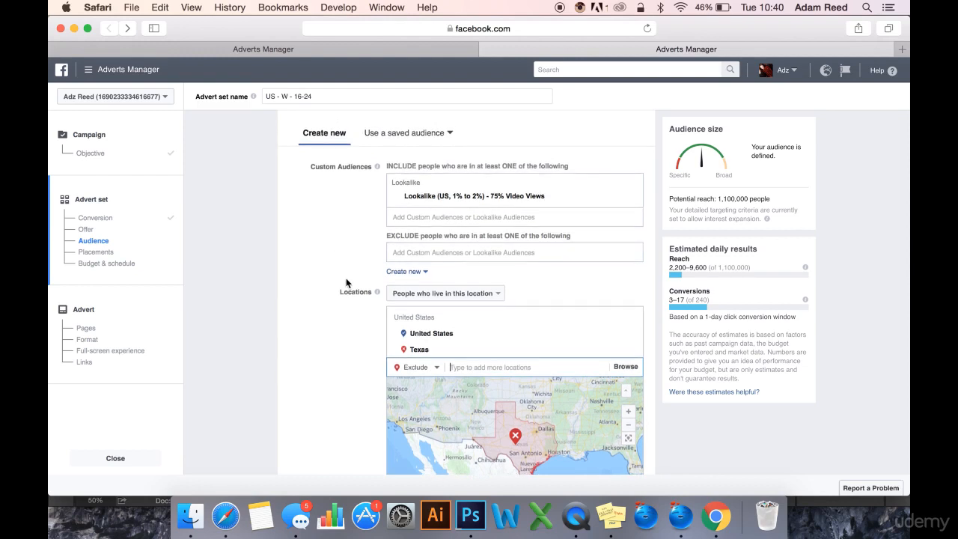
scroll(341, 337, down, 3)
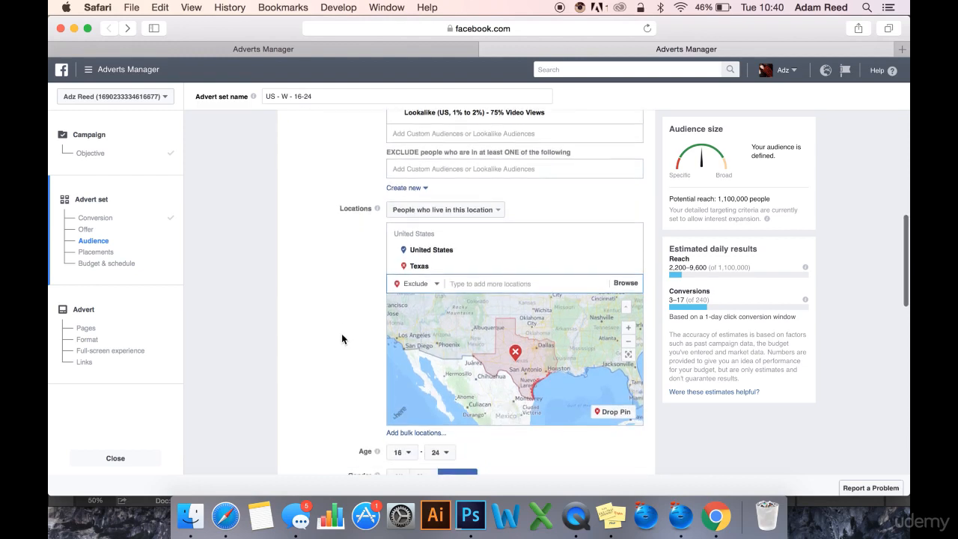
scroll(338, 288, up, 1)
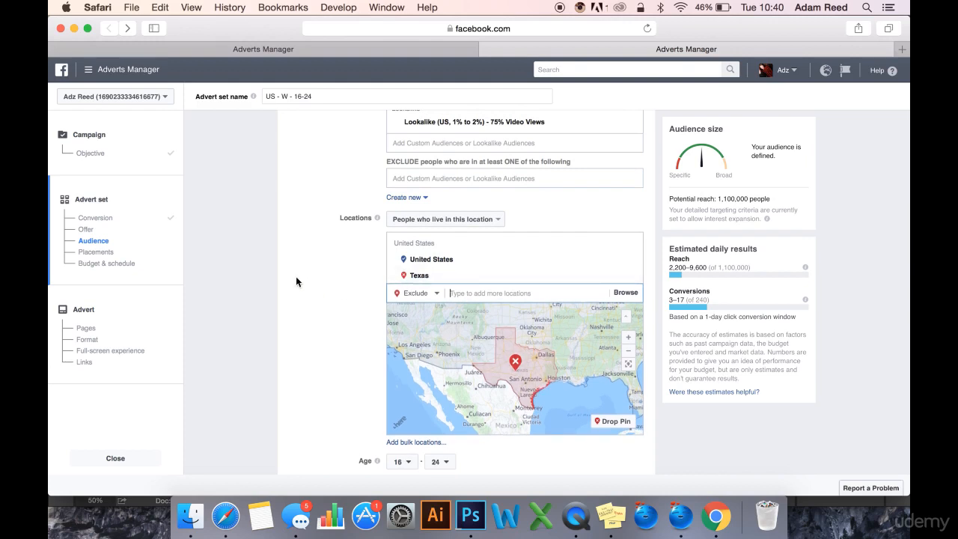
scroll(321, 229, up, 3)
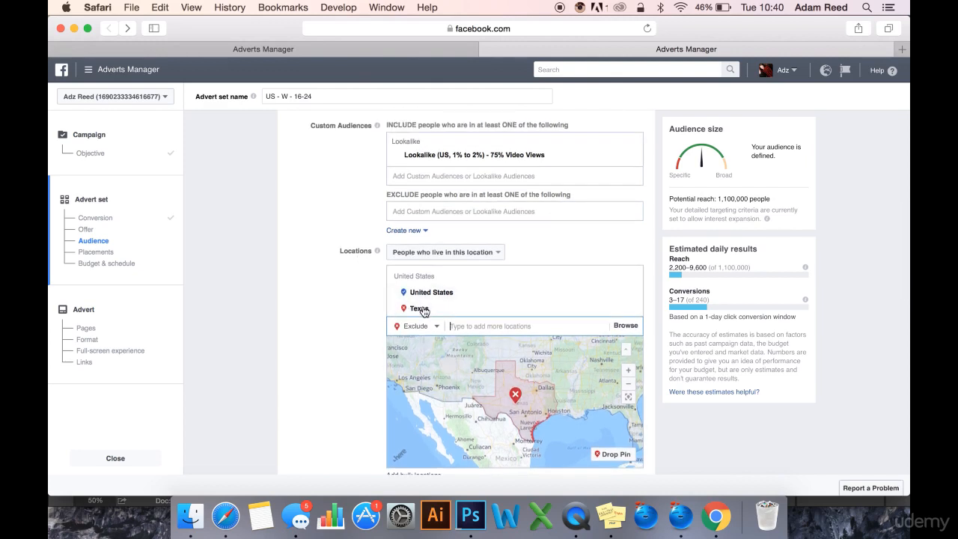
scroll(353, 275, up, 1)
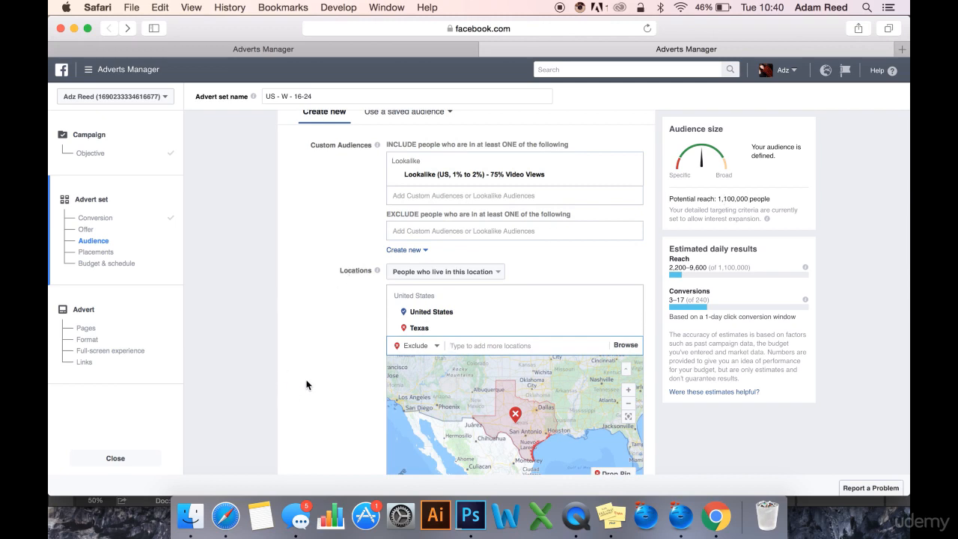
scroll(307, 384, down, 1)
scroll(309, 378, down, 2)
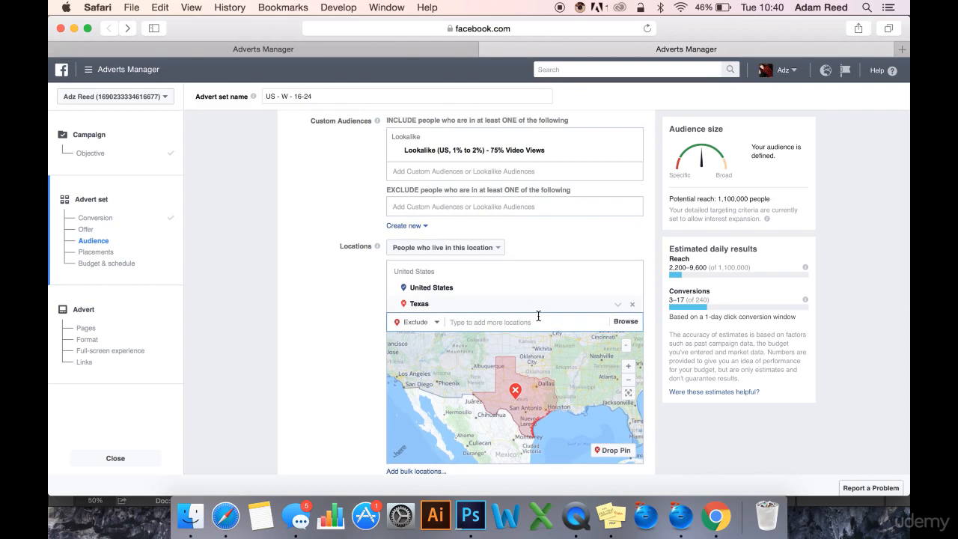
text(arizona)
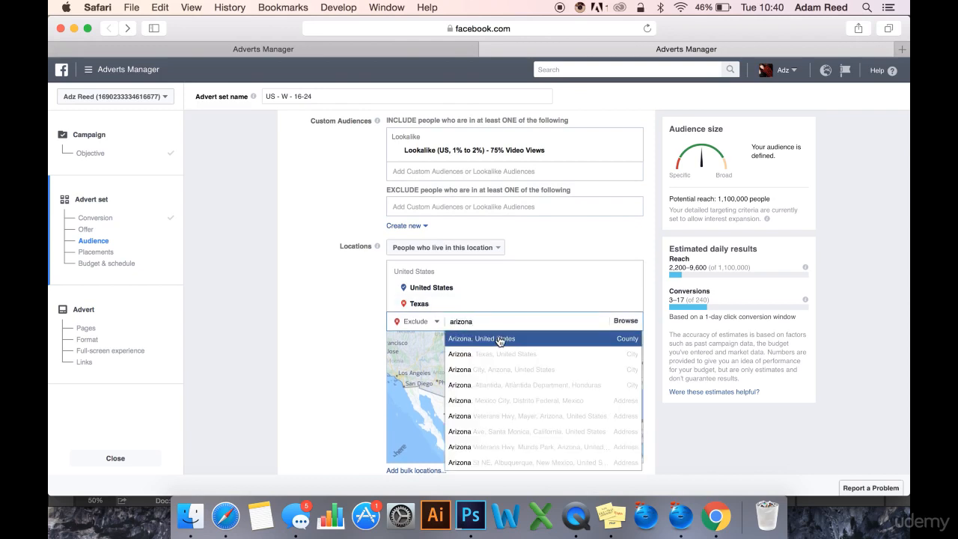
click(501, 341)
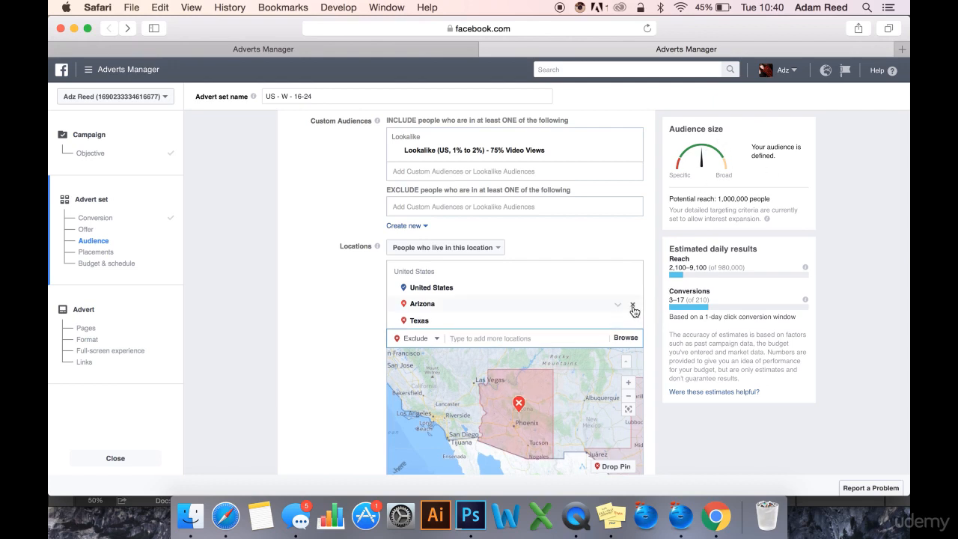
Remove Arizona, Texas and United States from the audience's locations and set the location rule to Include.
click(633, 307)
click(633, 306)
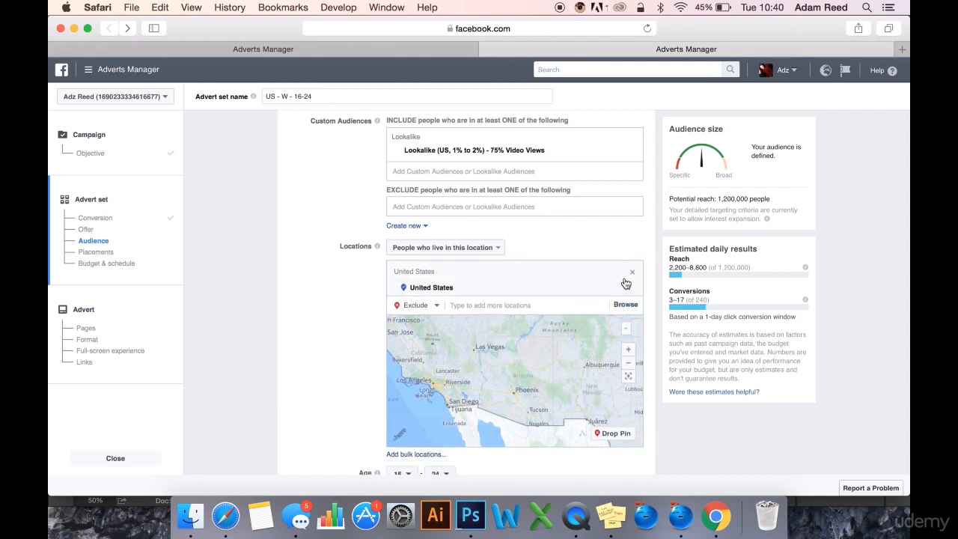
click(633, 291)
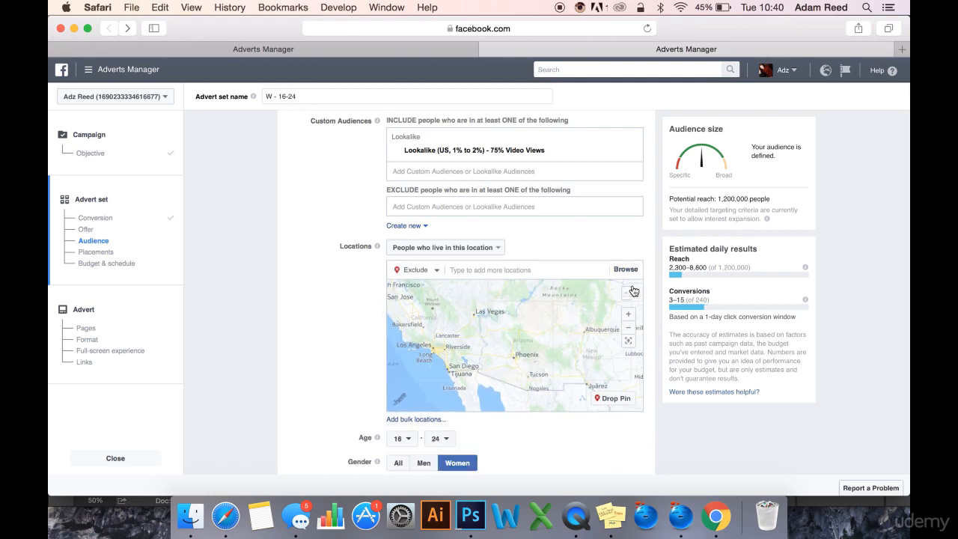
click(418, 270)
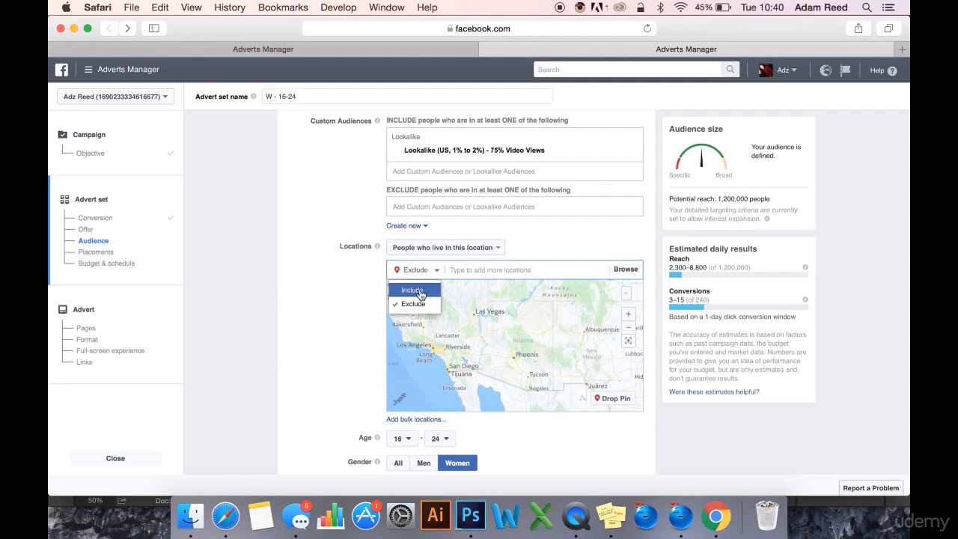
click(412, 290)
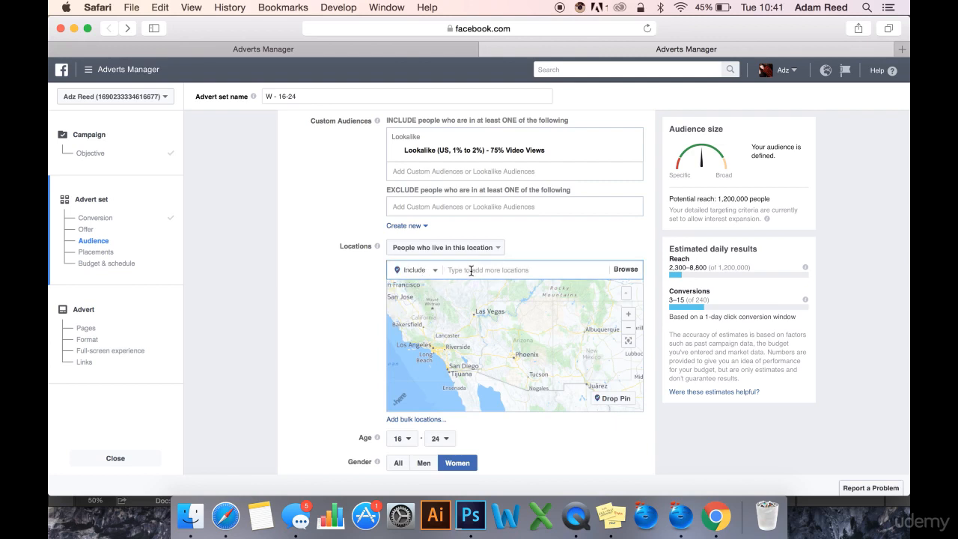
Add California, United States and New York, United States as included locations of the advert set's audience.
text(cali)
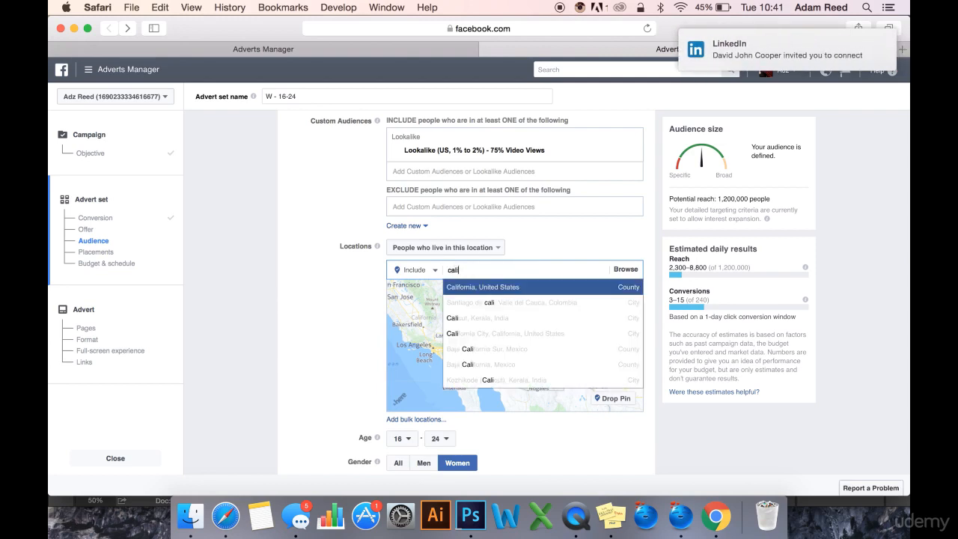
text(for)
key(Return)
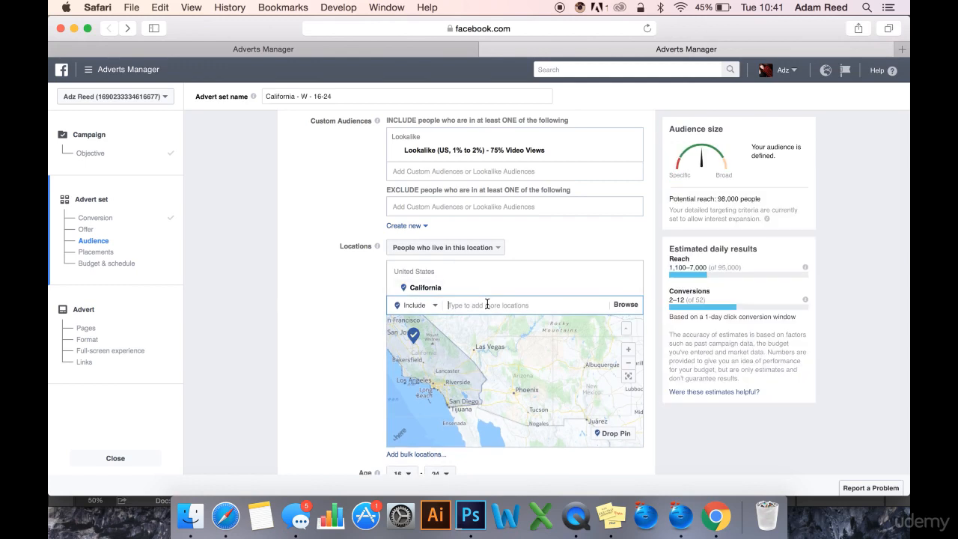
text(new york)
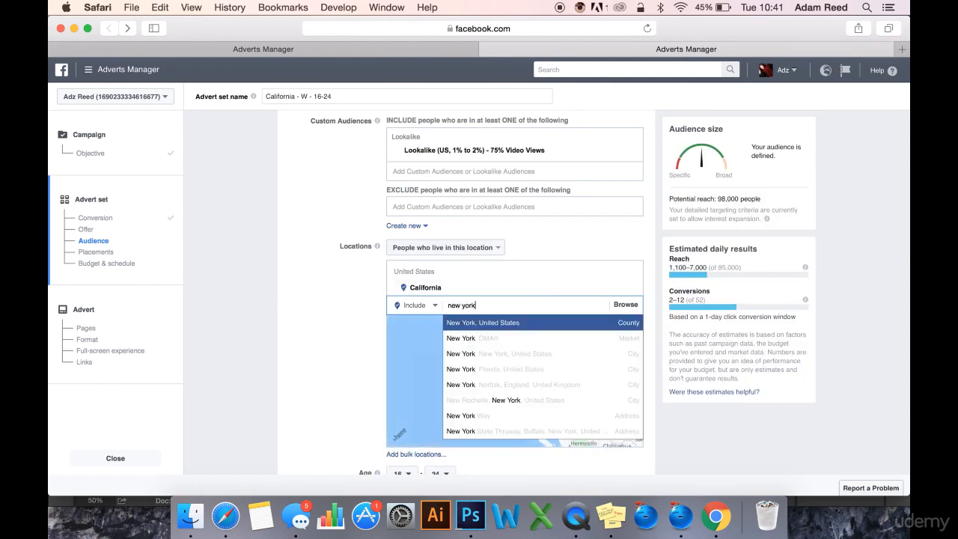
key(Return)
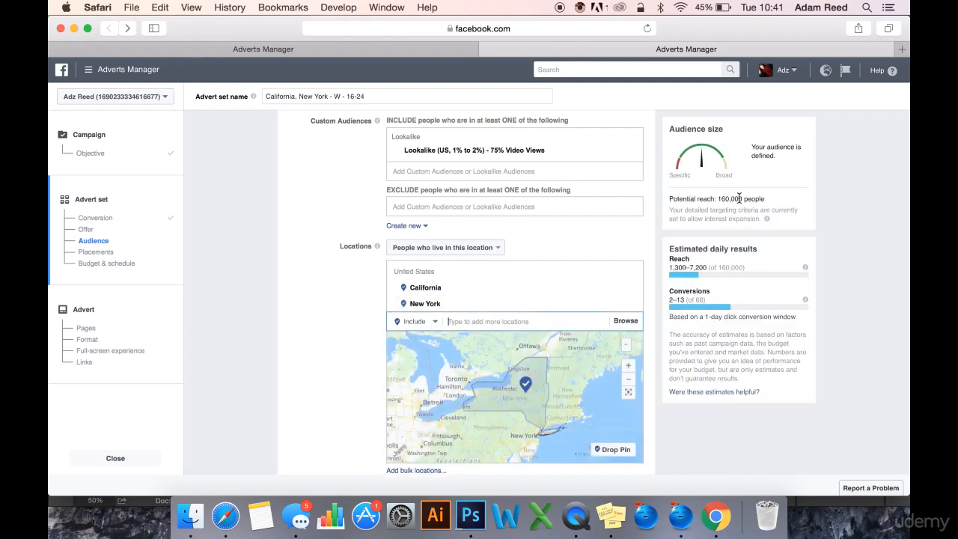
Examine the audience's potential reach alongside the included 75% Video Views lookalike audience and the targeted locations.
drag(745, 198, 719, 199)
click(719, 198)
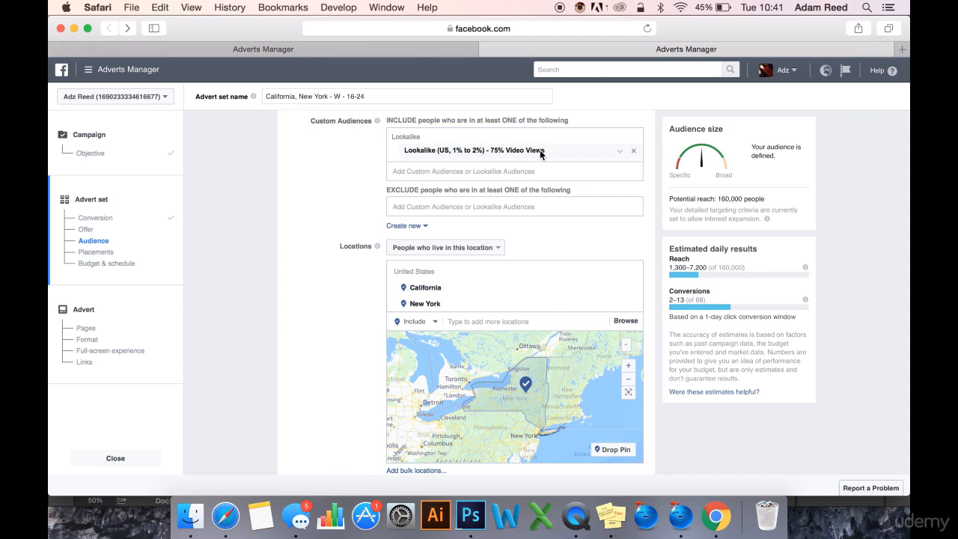
drag(545, 150, 491, 151)
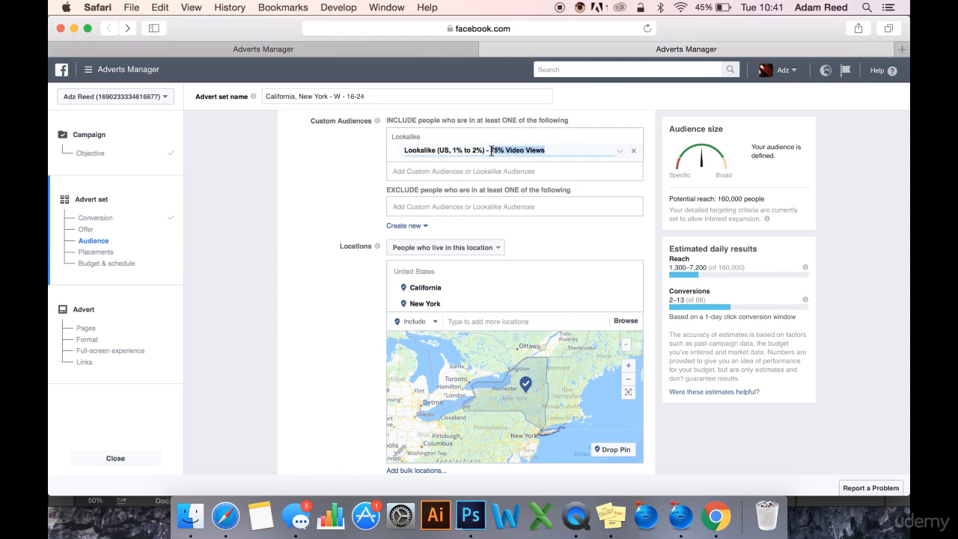
click(506, 149)
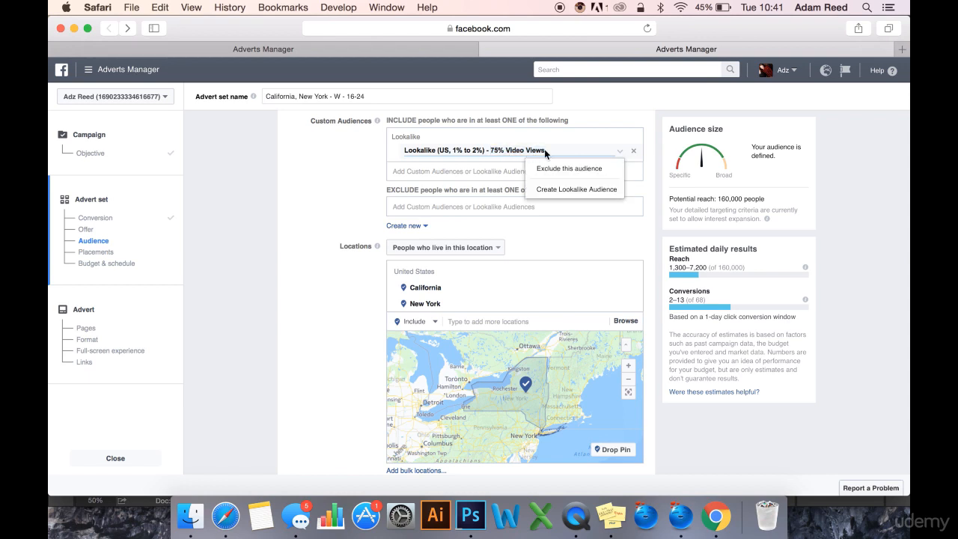
drag(497, 150, 492, 150)
click(492, 149)
drag(491, 150, 404, 150)
click(416, 150)
click(312, 198)
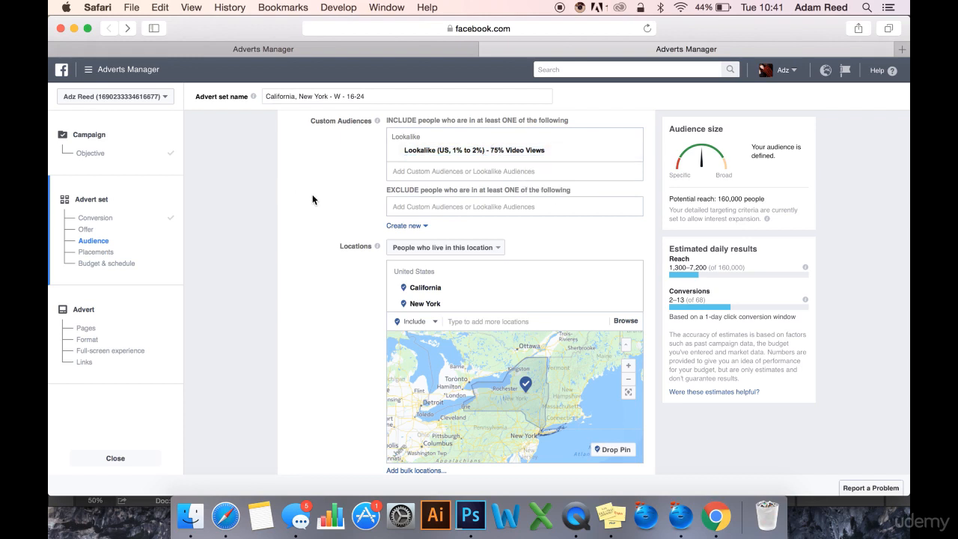
scroll(324, 346, down, 2)
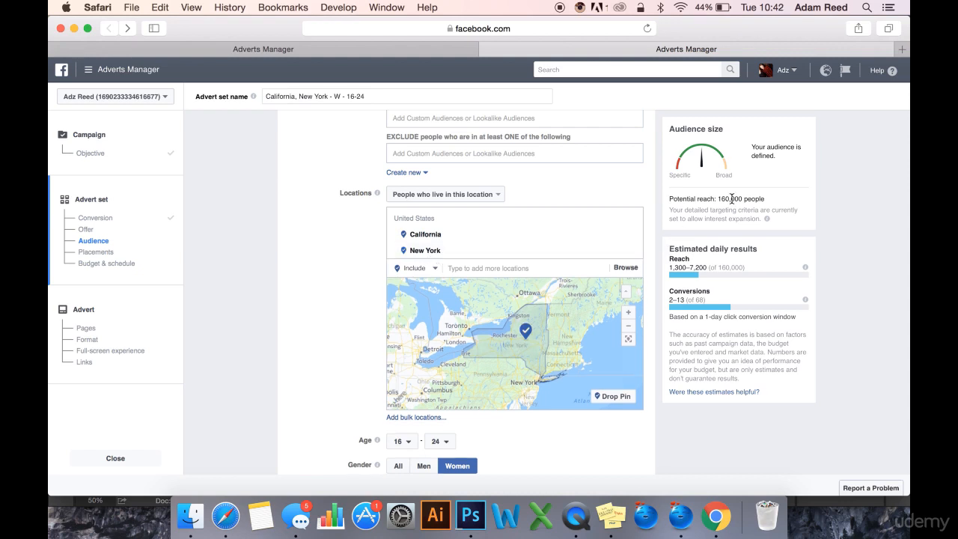
drag(776, 197, 714, 197)
click(336, 275)
scroll(763, 179, up, 1)
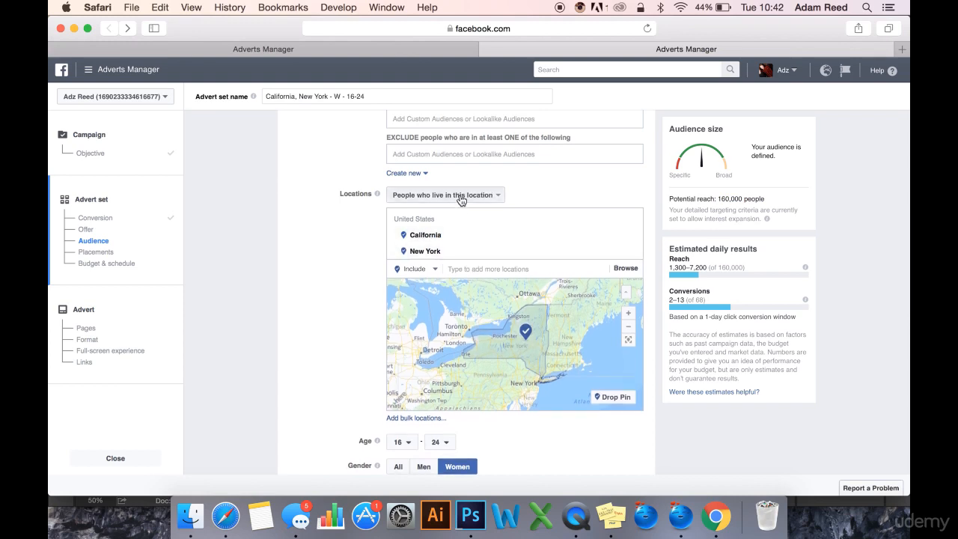
scroll(342, 237, up, 2)
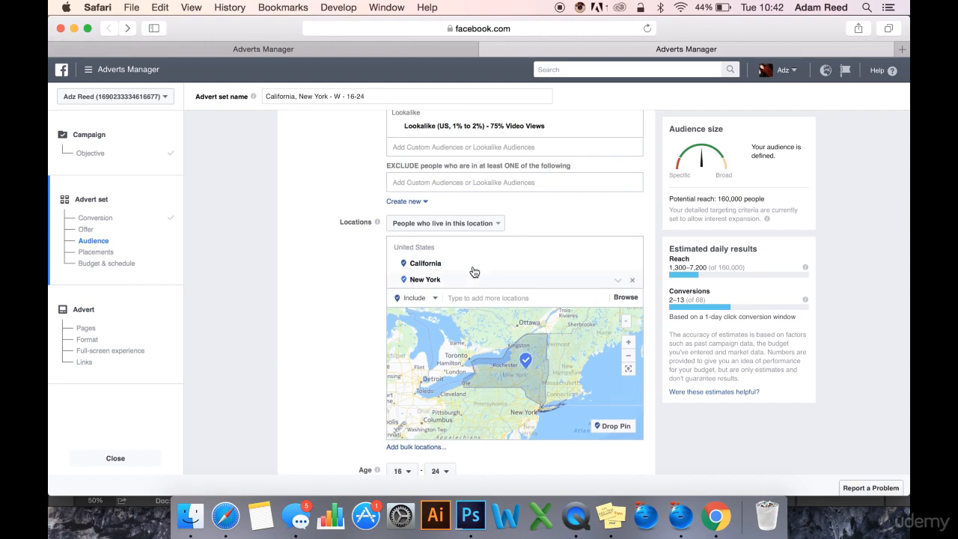
Remove California and New York from the audience's included locations.
scroll(328, 289, down, 1)
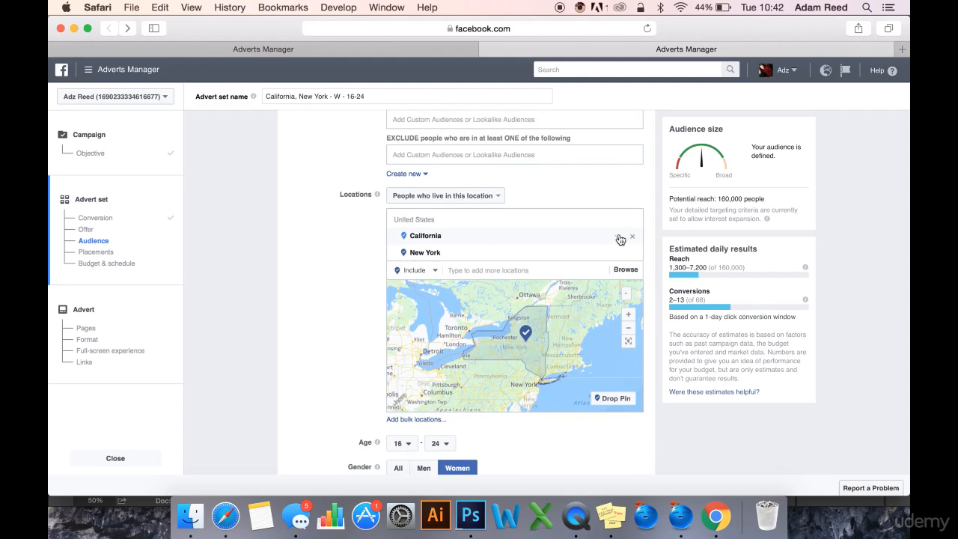
click(619, 240)
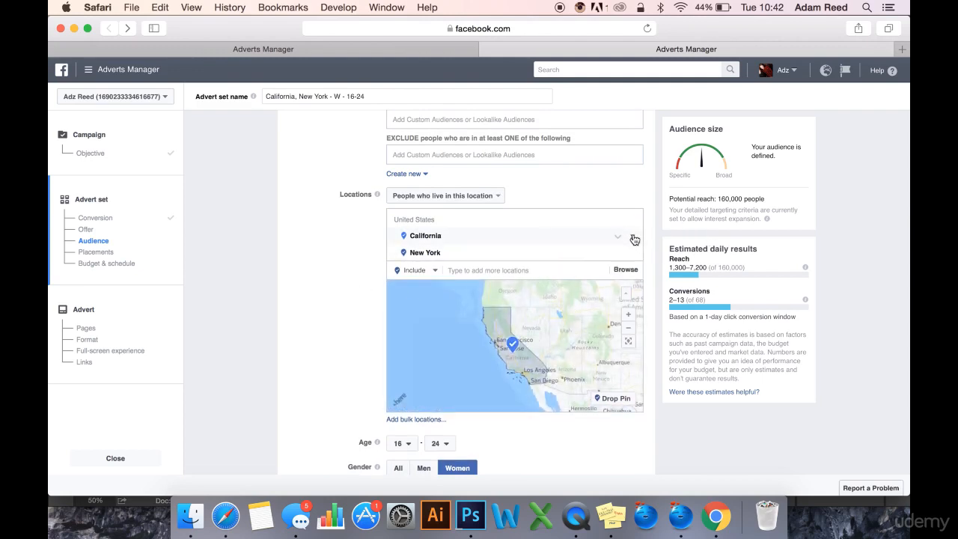
click(634, 238)
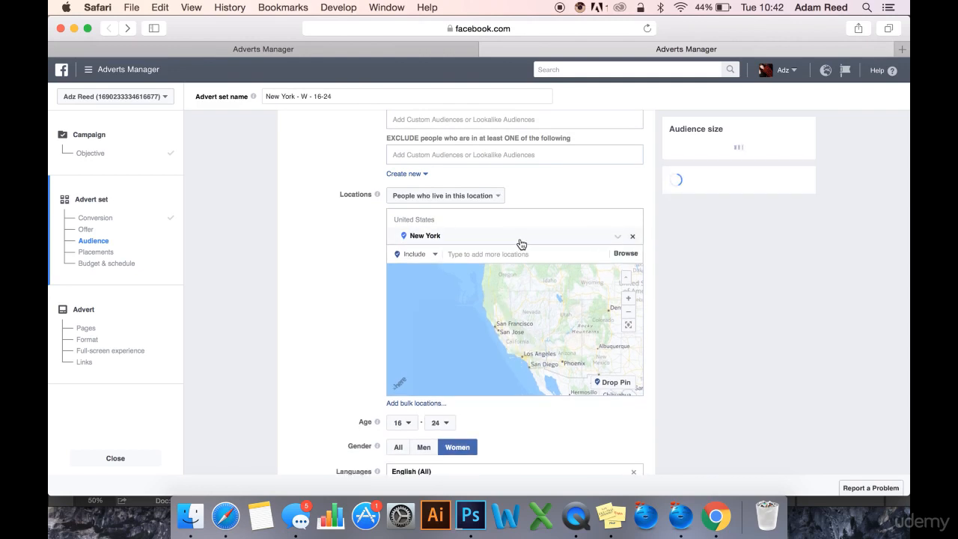
click(531, 220)
Add United States as an included country and restrict its targeting to cities only.
text(united)
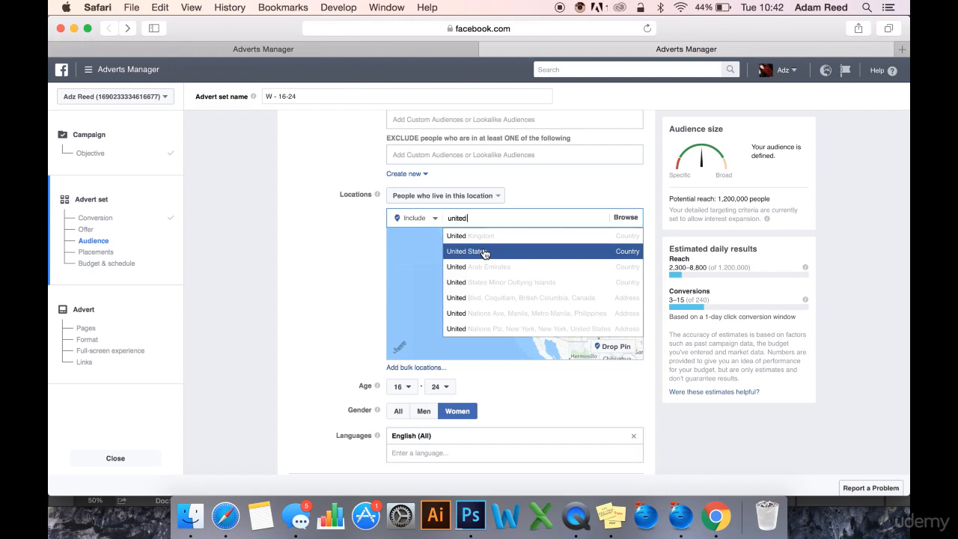
click(485, 252)
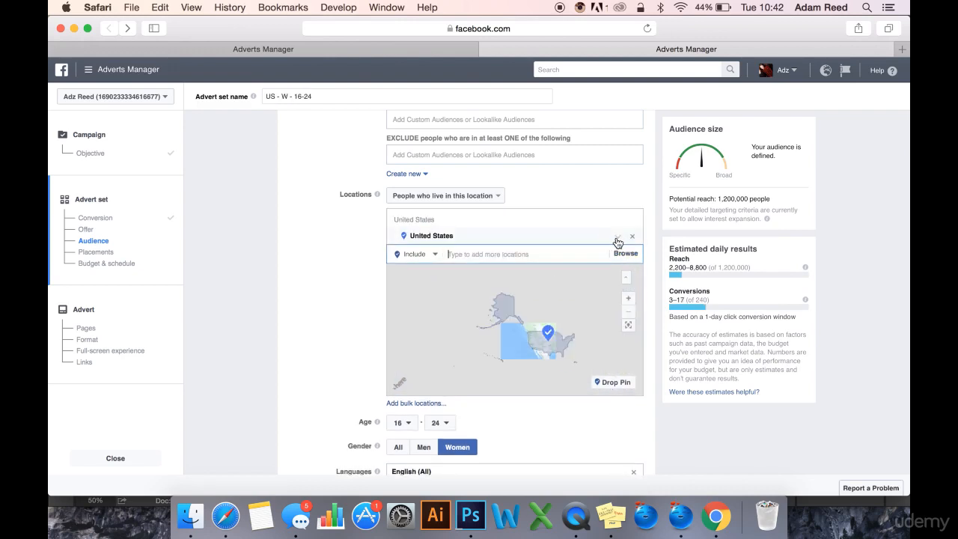
click(618, 238)
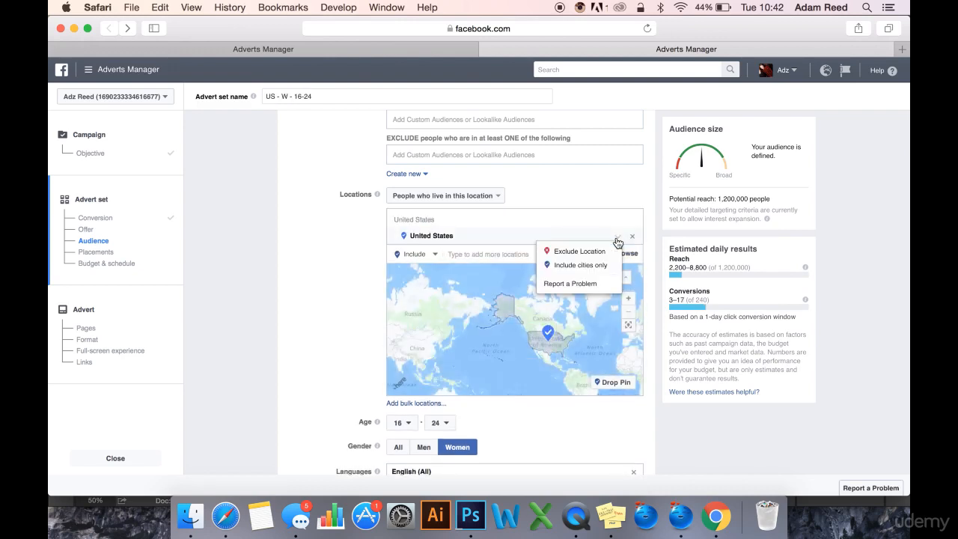
click(582, 268)
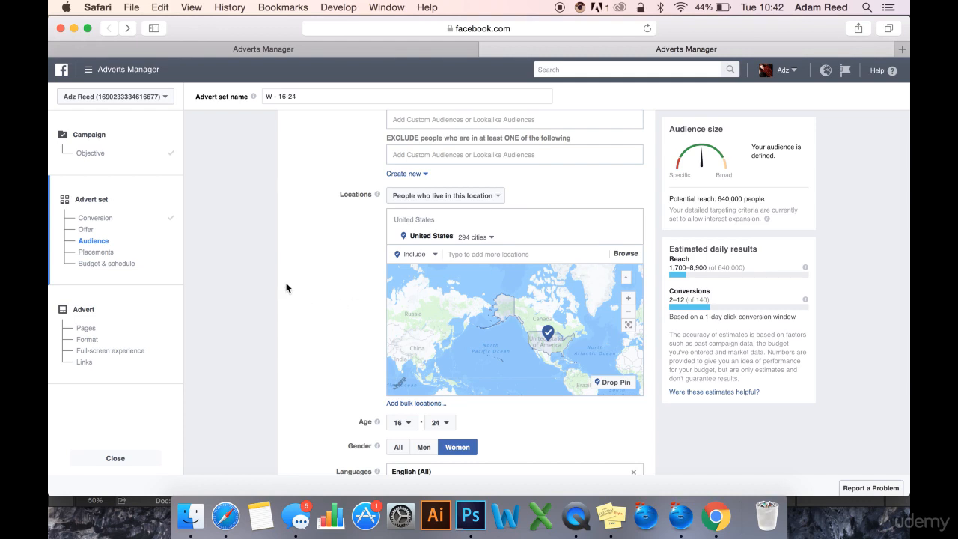